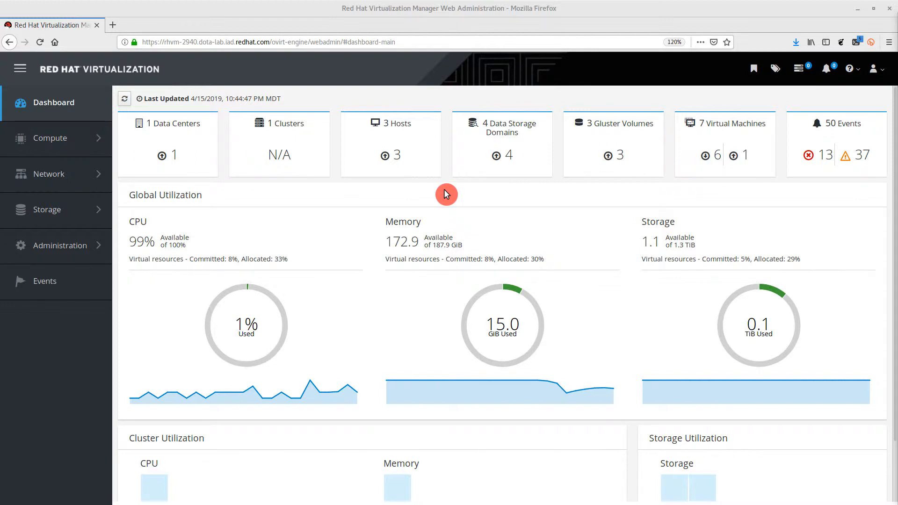
Open host rhclient1 for editing and enable power management for it
{"action": "left_click", "coordinate": [408, 128]}
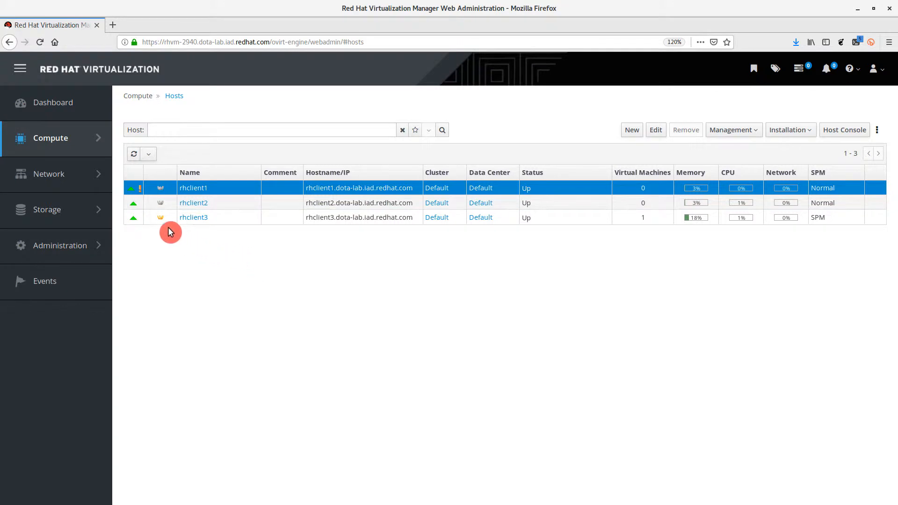
{"action": "mouse_move", "coordinate": [142, 192]}
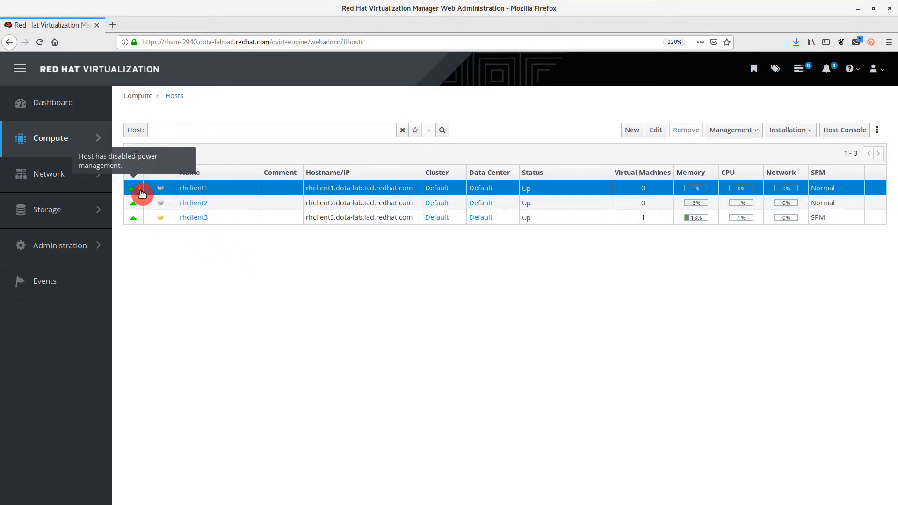
{"action": "right_click", "coordinate": [155, 191]}
{"action": "left_click", "coordinate": [181, 214]}
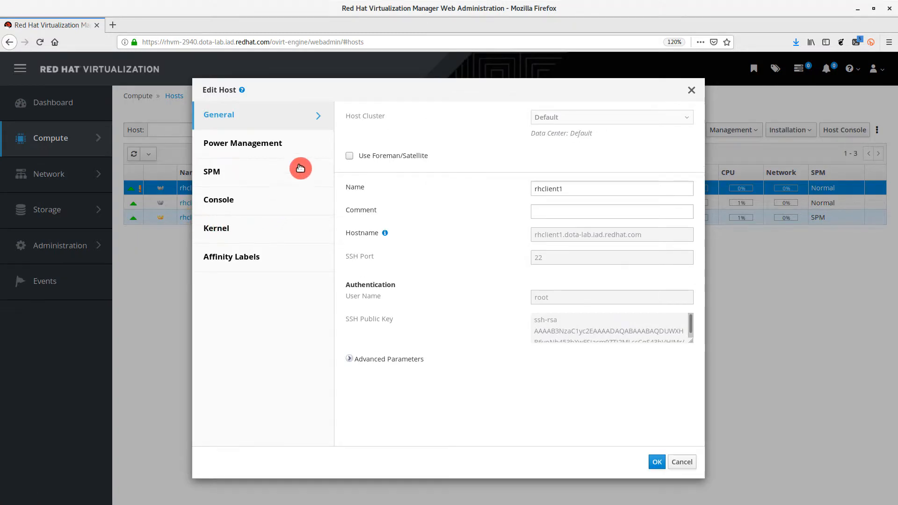
{"action": "left_click", "coordinate": [304, 148]}
{"action": "left_click", "coordinate": [350, 125]}
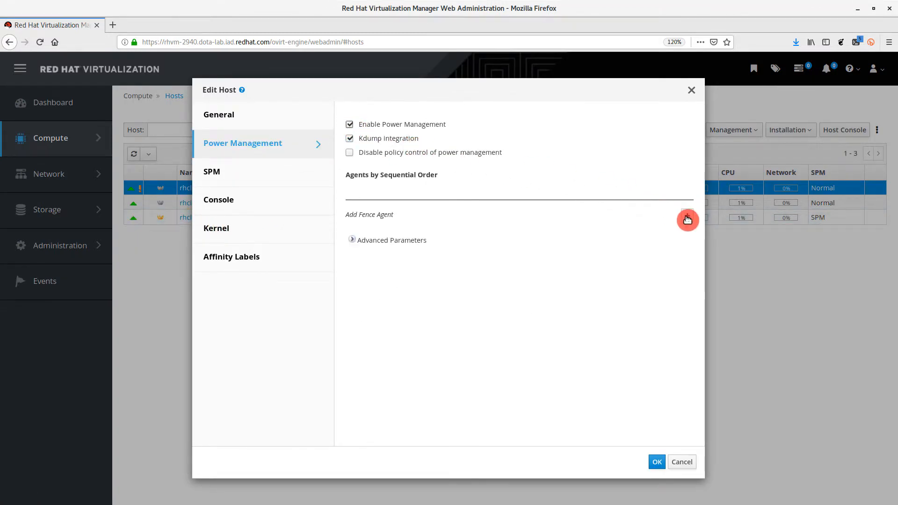
Add an ipmilan fence agent with address rhclient1-ipmi and enter its user name and password
{"action": "left_click", "coordinate": [687, 218]}
{"action": "left_click", "coordinate": [561, 255]}
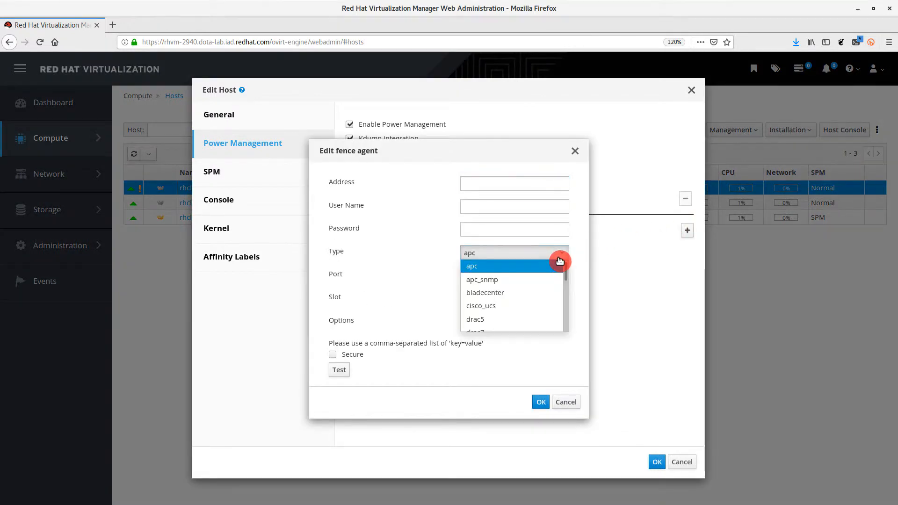
{"action": "left_click_drag", "start_coordinate": [565, 267], "coordinate": [565, 307]}
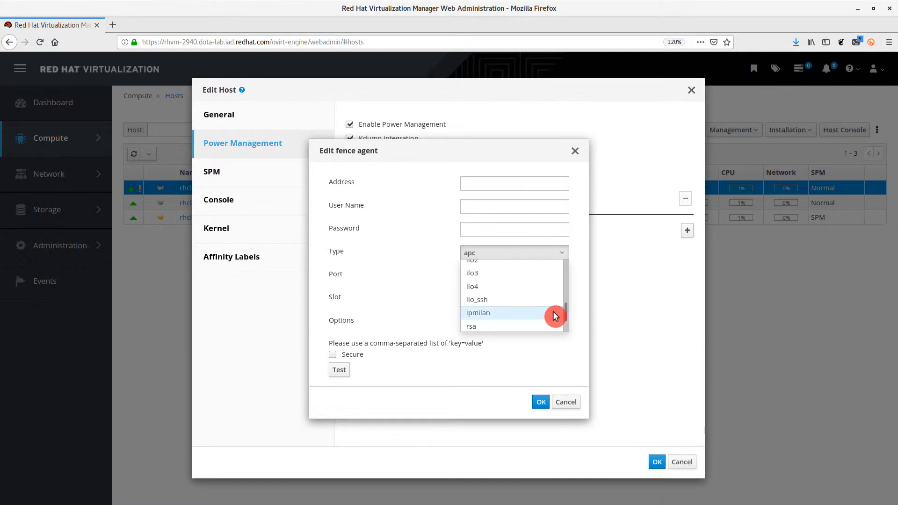
{"action": "left_click", "coordinate": [554, 313]}
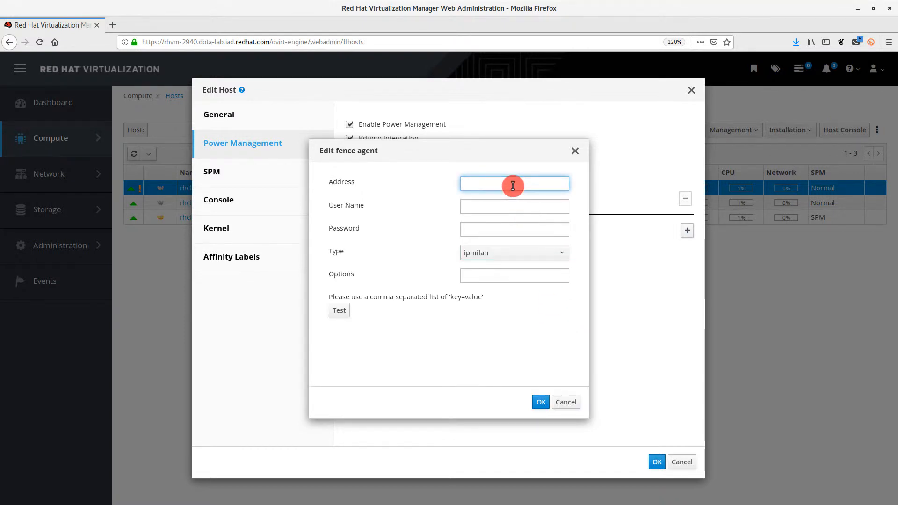
{"action": "type", "text": "rhclient1-ipmi"}
{"action": "key", "text": "Tab"}
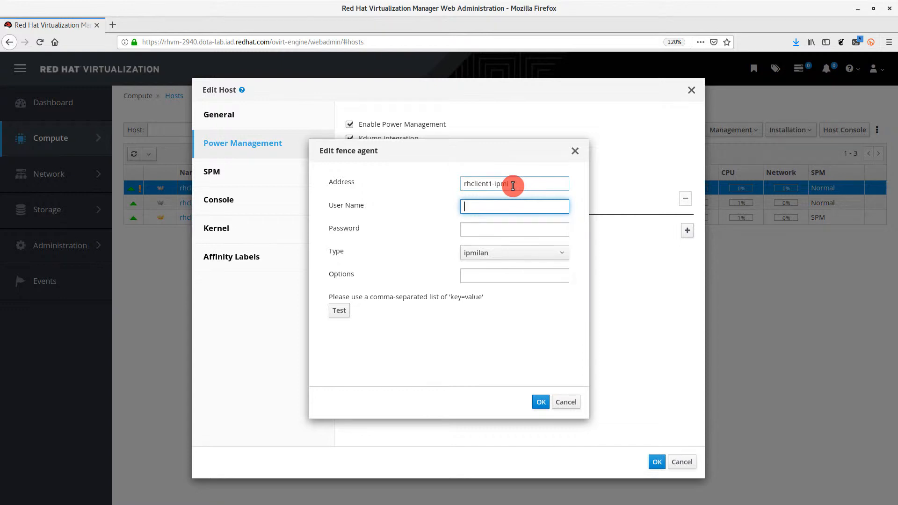
{"action": "type", "text": "ADMIN"}
{"action": "key", "text": "Tab"}
{"action": "type", "text": "ADMIN"}
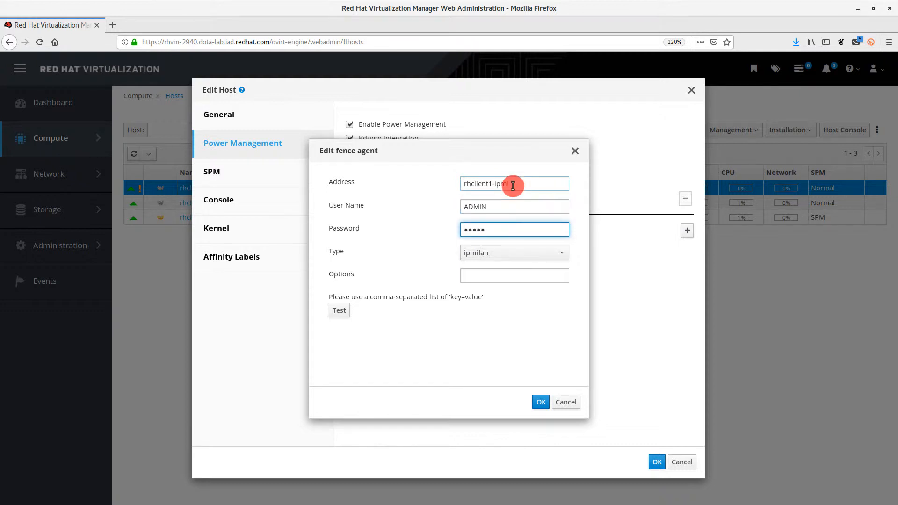
Test the fence agent's connection, then save the agent and the rhclient1 host settings
{"action": "left_click", "coordinate": [350, 317]}
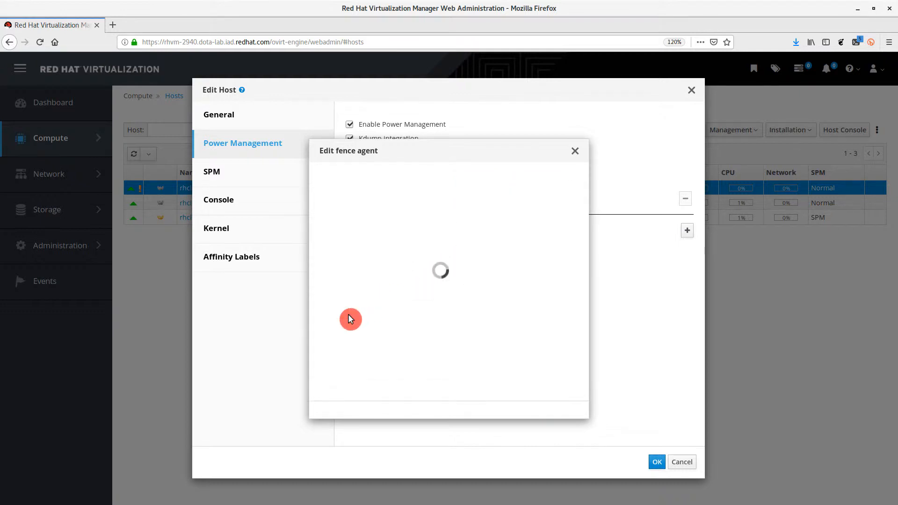
{"action": "triple_click", "coordinate": [387, 324]}
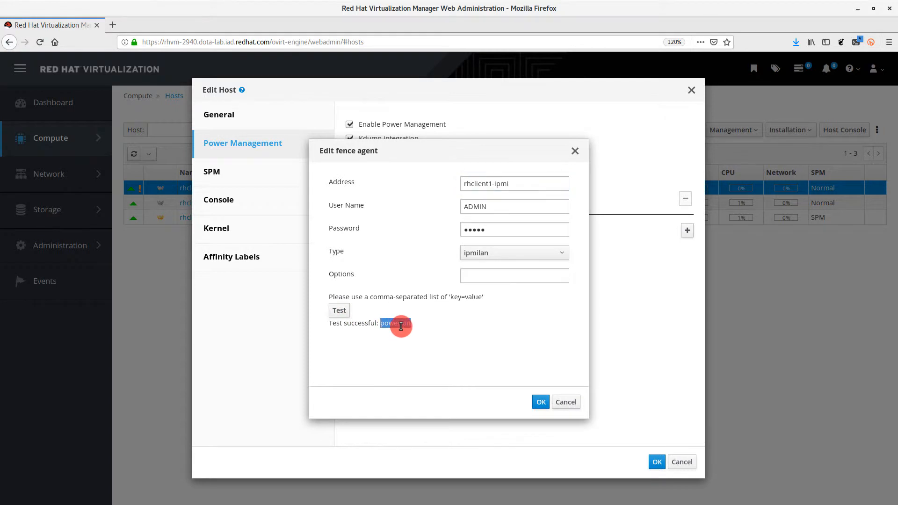
{"action": "left_click", "coordinate": [447, 327]}
{"action": "left_click", "coordinate": [536, 401]}
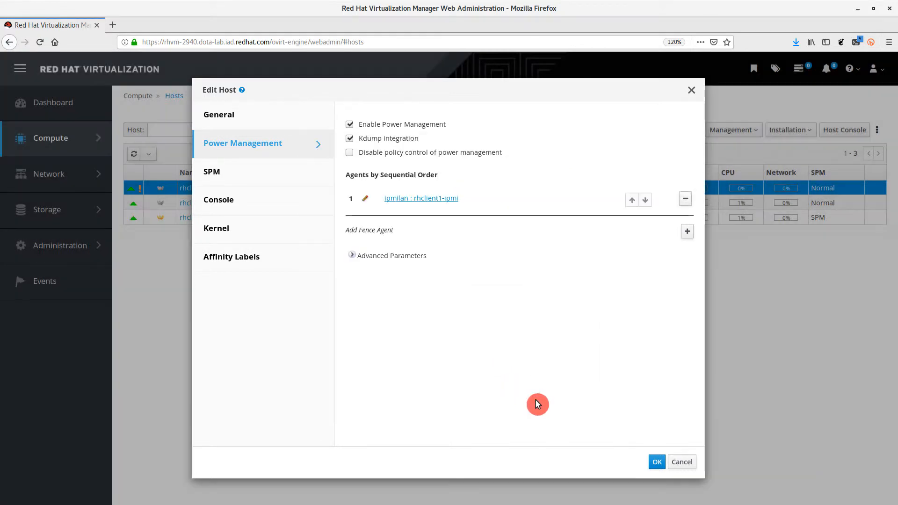
{"action": "left_click", "coordinate": [658, 462]}
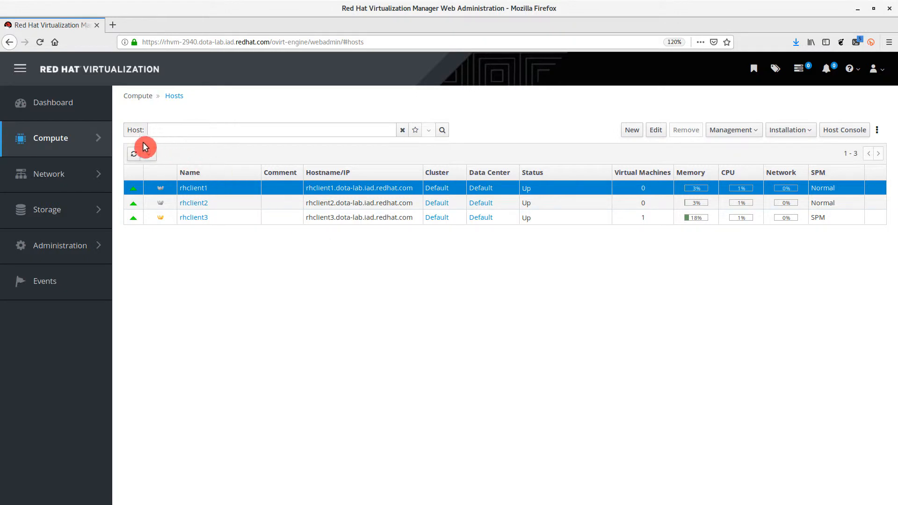
Edit the virtual machine BusinessCriticalVM to mark it as Highly Available in its advanced options, and save it
{"action": "mouse_move", "coordinate": [100, 140]}
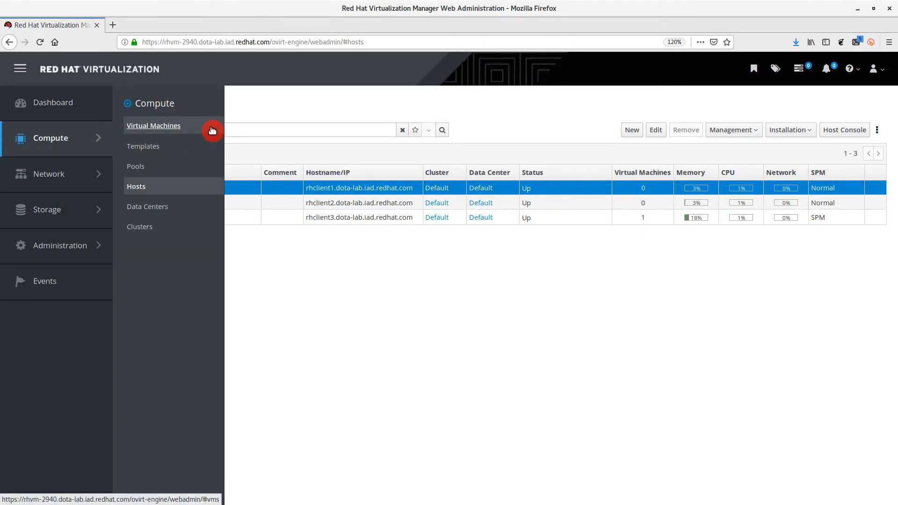
{"action": "left_click", "coordinate": [212, 130]}
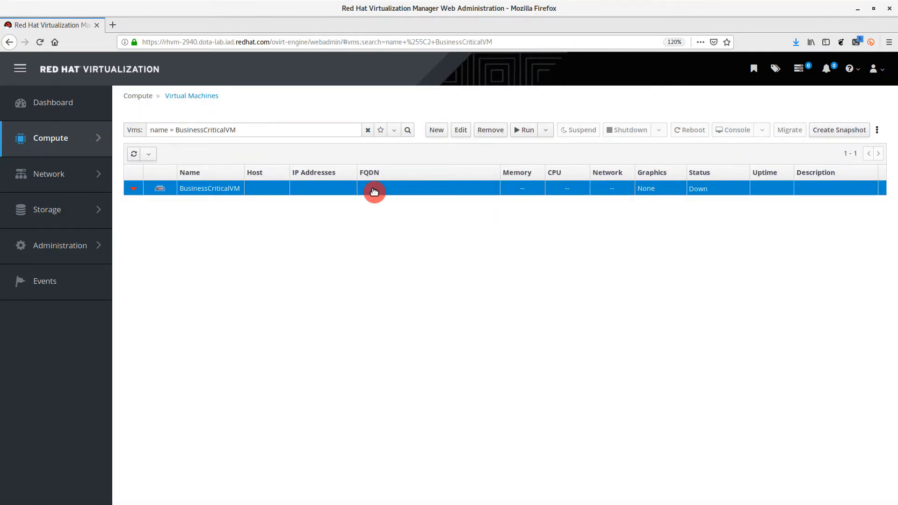
{"action": "left_click", "coordinate": [461, 131]}
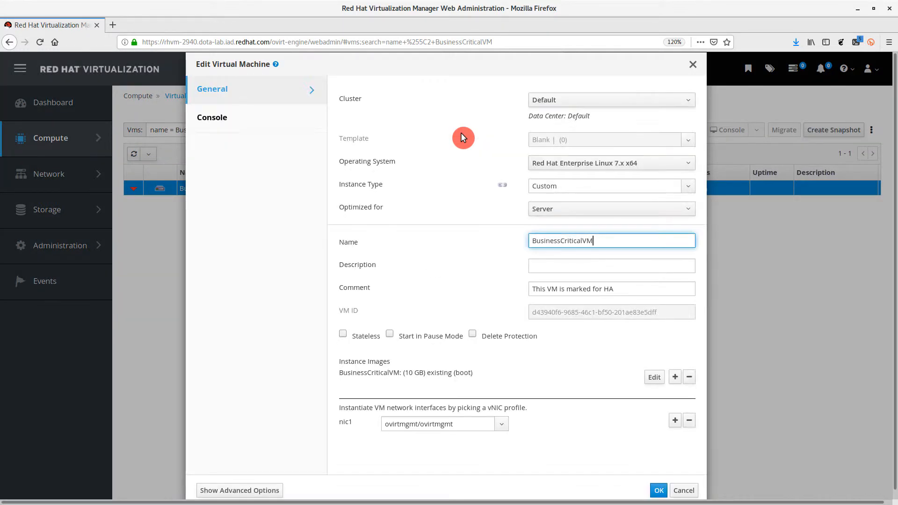
{"action": "left_click", "coordinate": [280, 489]}
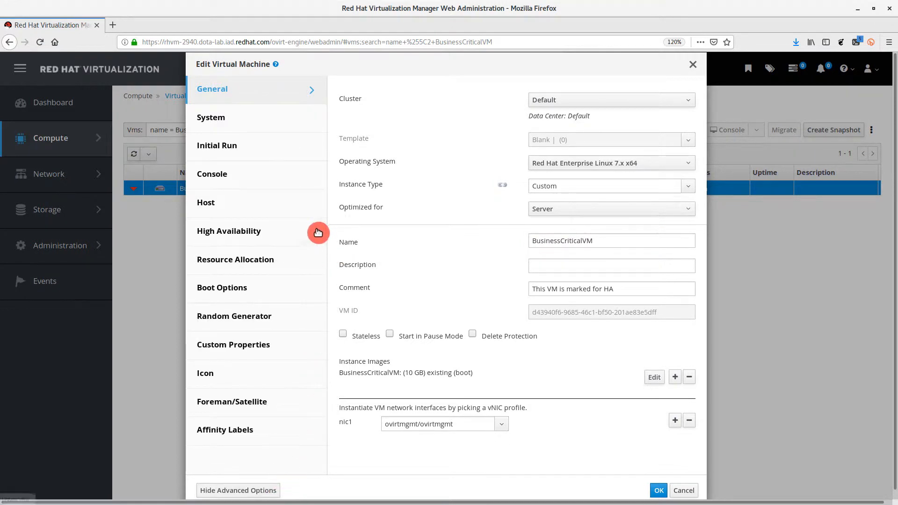
{"action": "left_click", "coordinate": [317, 232]}
{"action": "left_click", "coordinate": [343, 242]}
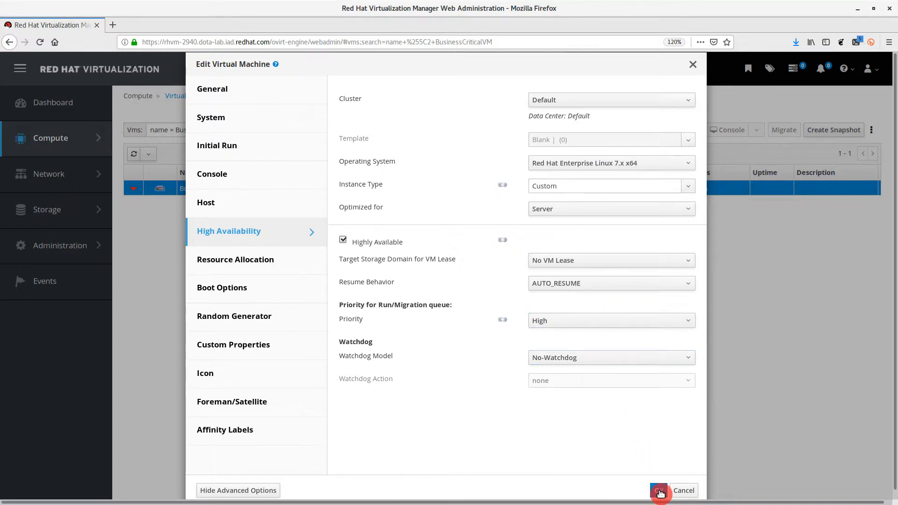
{"action": "left_click", "coordinate": [659, 490]}
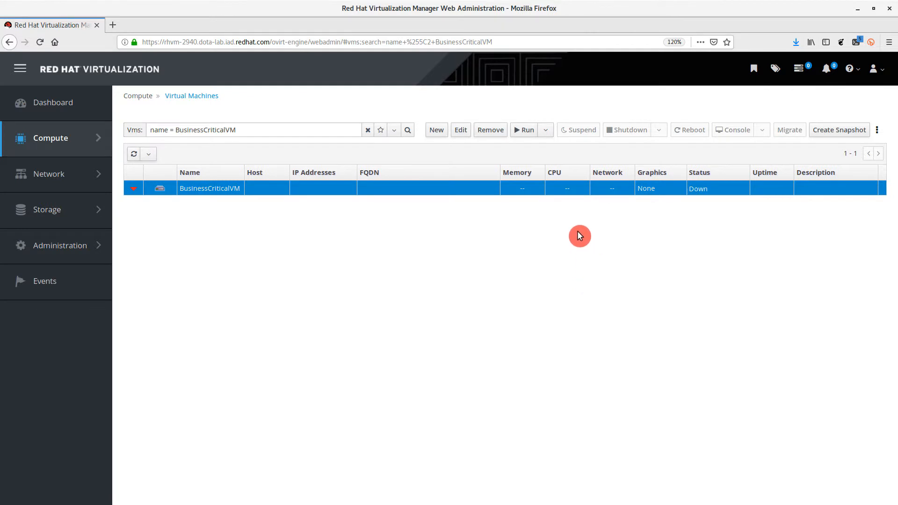
Start BusinessCriticalVM and run check_server.sh in the laptop's terminal to monitor its availability
{"action": "left_click", "coordinate": [526, 131]}
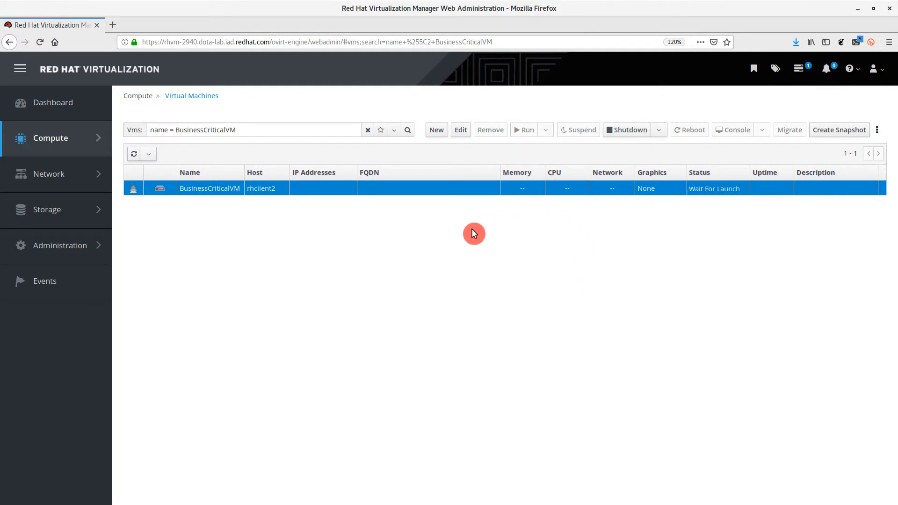
{"action": "key", "text": "super"}
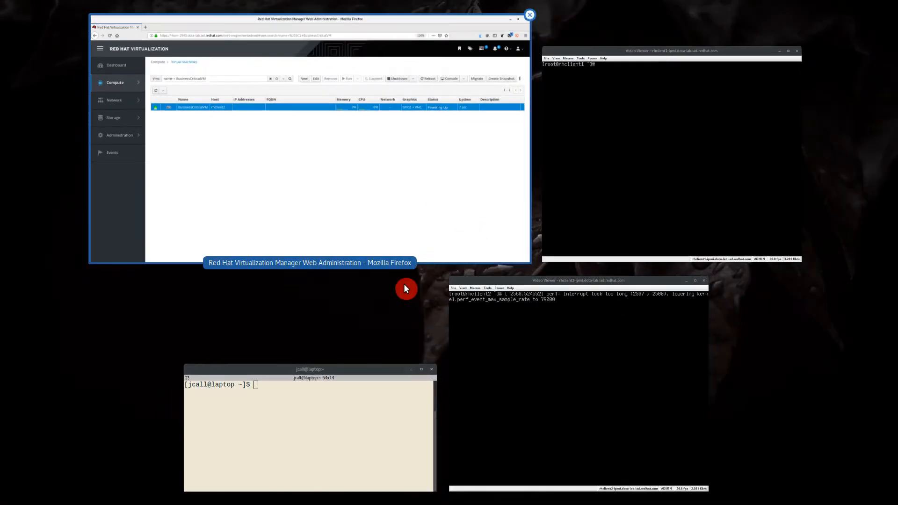
{"action": "left_click", "coordinate": [349, 414]}
{"action": "type", "text": "che"}
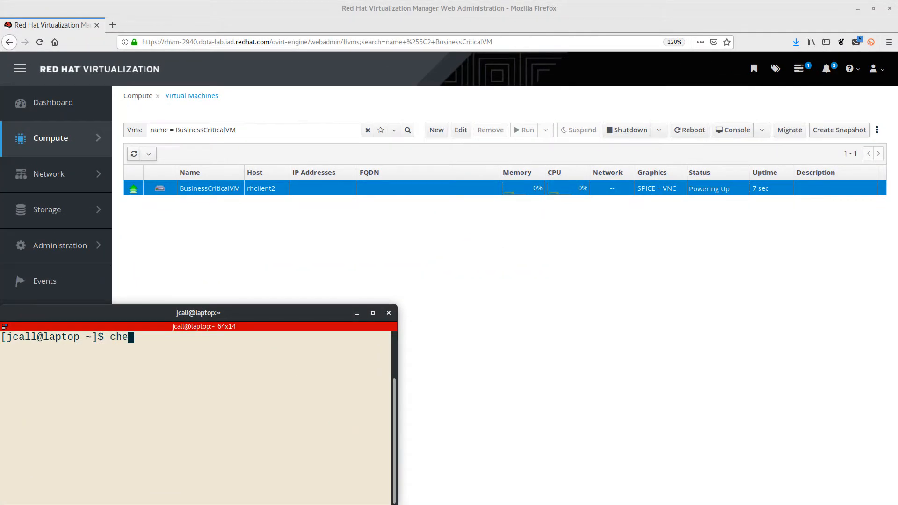
{"action": "type", "text": "ck_server.sh"}
{"action": "key", "text": "Return"}
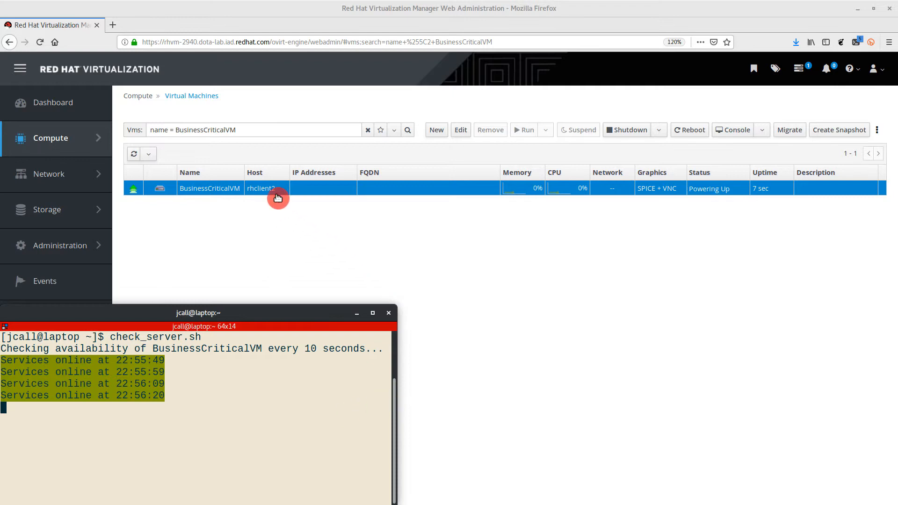
Switch to the rhclient2 remote console and list its running virtual machines with virsh -r list
{"action": "key", "text": "super"}
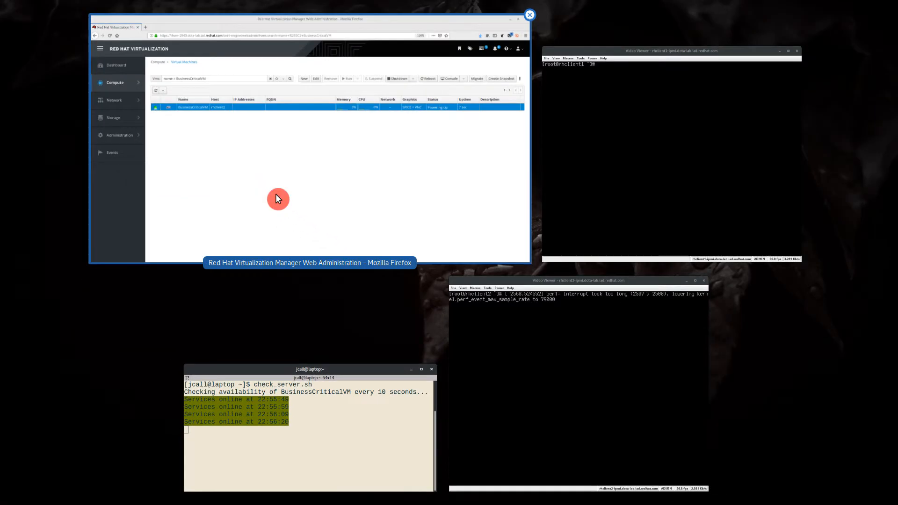
{"action": "left_click", "coordinate": [477, 324]}
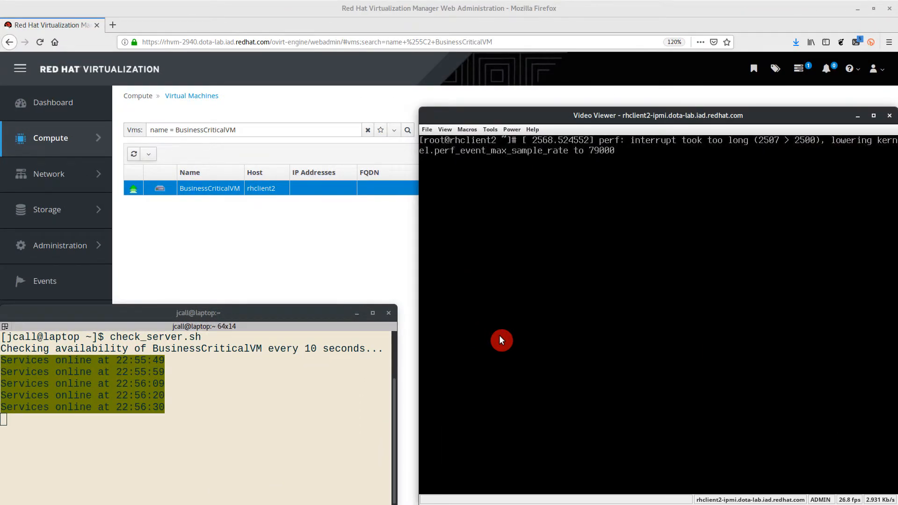
{"action": "key", "text": "Return"}
{"action": "key", "text": "Return"}
{"action": "type", "text": "virsh -r list"}
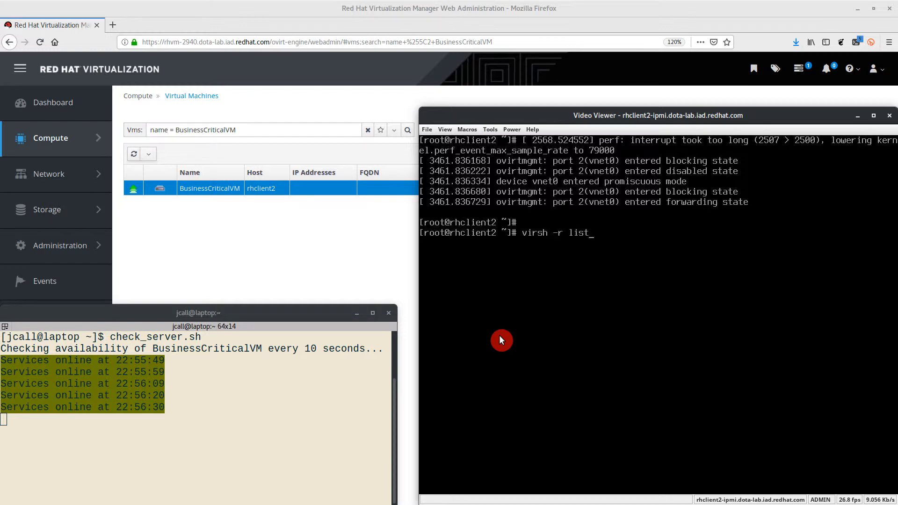
{"action": "key", "text": "Return"}
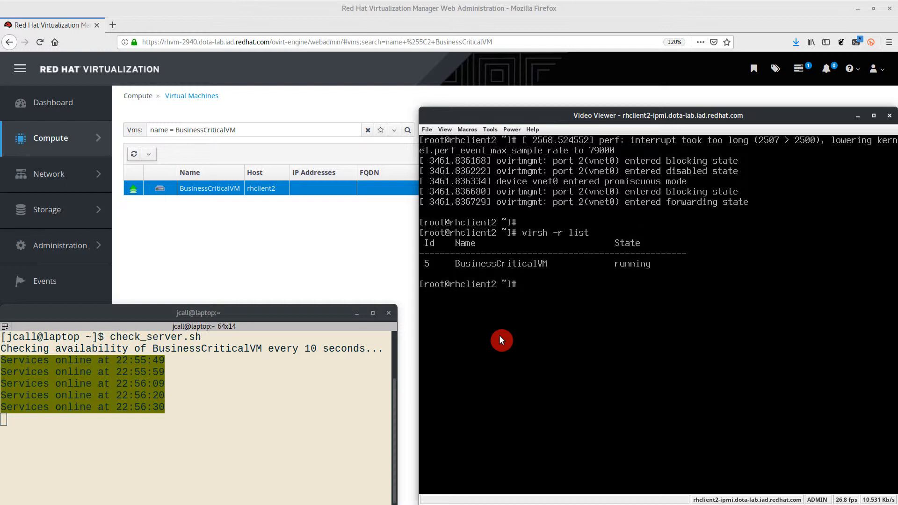
Simulate a crash of rhclient2 by running poweroff --force --force in its console
{"action": "key", "text": "Return"}
{"action": "type", "text": "poweroff --force --for"}
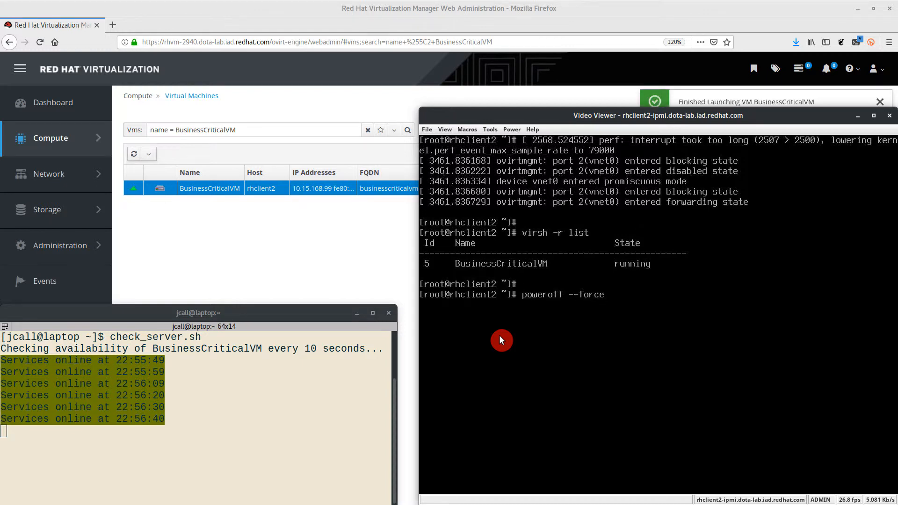
{"action": "type", "text": "ce"}
{"action": "key", "text": "Return"}
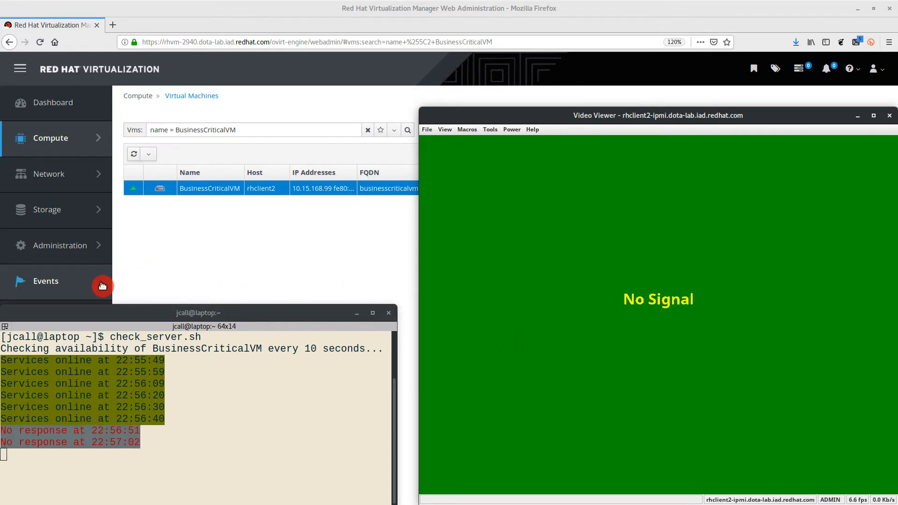
Open the Events log in the virtualization manager and refresh it to follow the fencing of rhclient2 and the VM restart
{"action": "left_click", "coordinate": [102, 284]}
{"action": "left_click", "coordinate": [139, 187]}
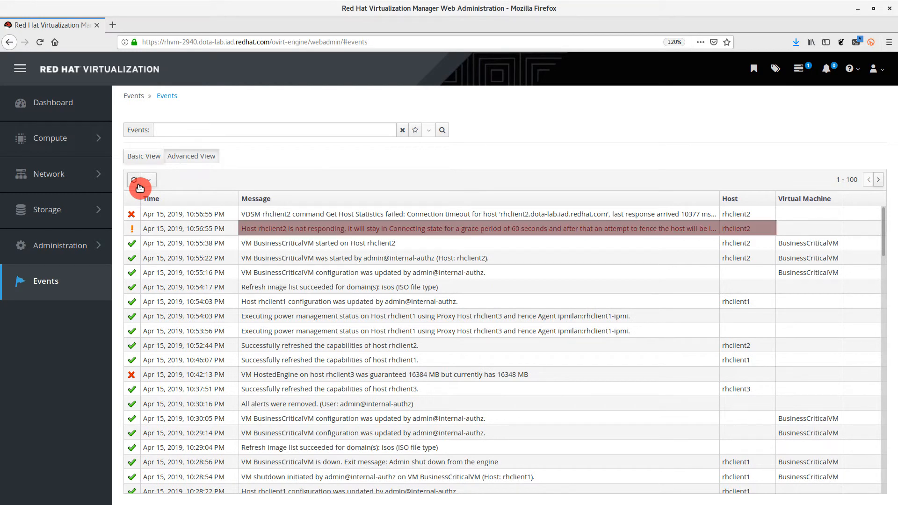
{"action": "left_click", "coordinate": [139, 187]}
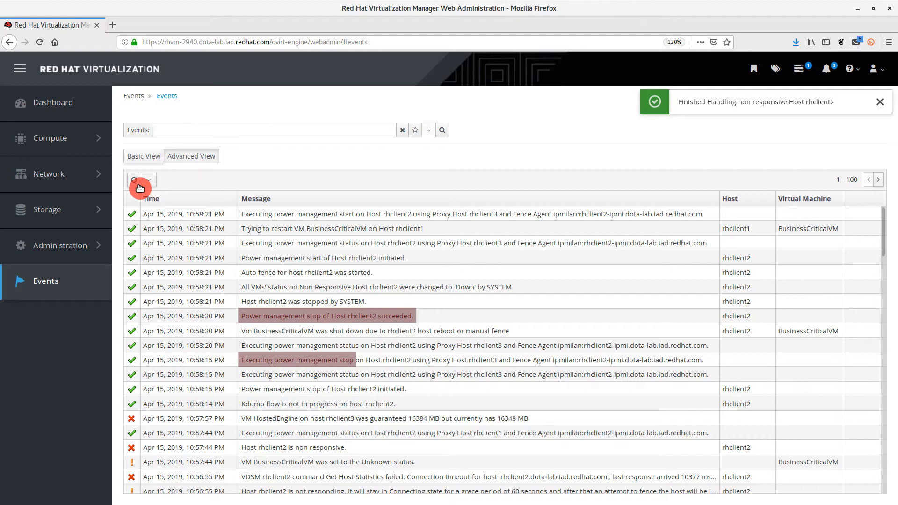
{"action": "left_click", "coordinate": [139, 188]}
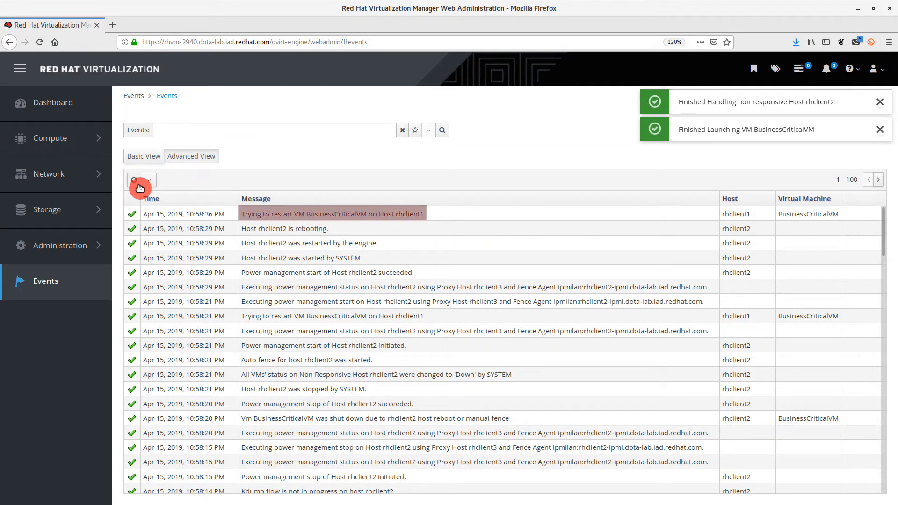
Check the availability script's output in the laptop terminal and the boot progress in the rhclient2 console
{"action": "key", "text": "super"}
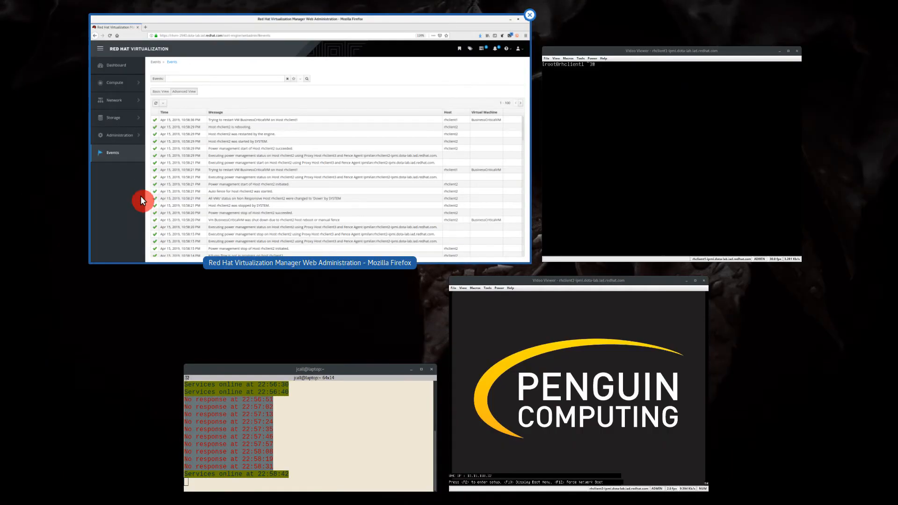
{"action": "left_click", "coordinate": [273, 408]}
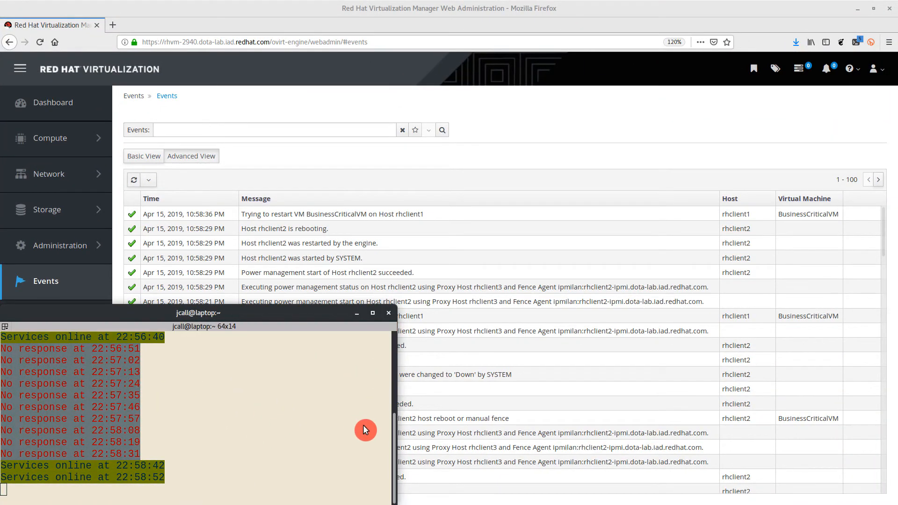
{"action": "key", "text": "super"}
{"action": "left_click", "coordinate": [535, 444]}
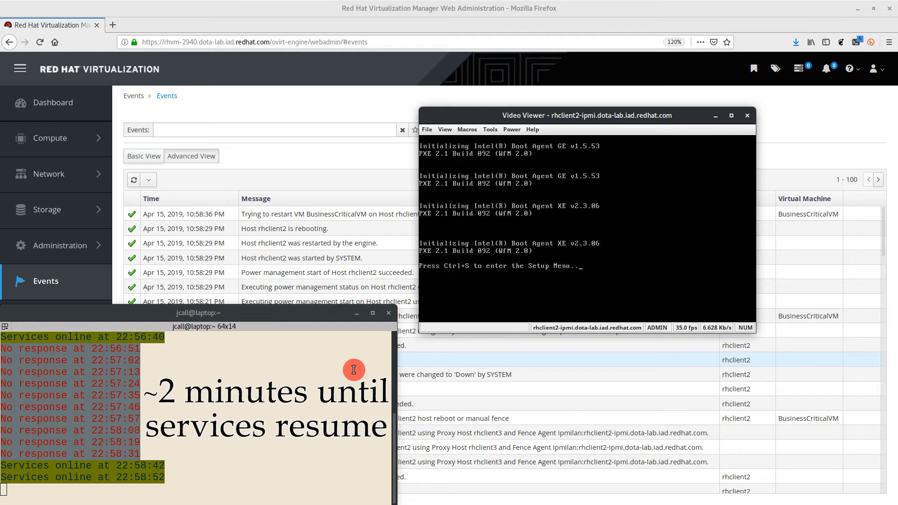
Return to the virtual machines list in the virtualization manager to check BusinessCriticalVM's host and status
{"action": "left_click", "coordinate": [105, 138]}
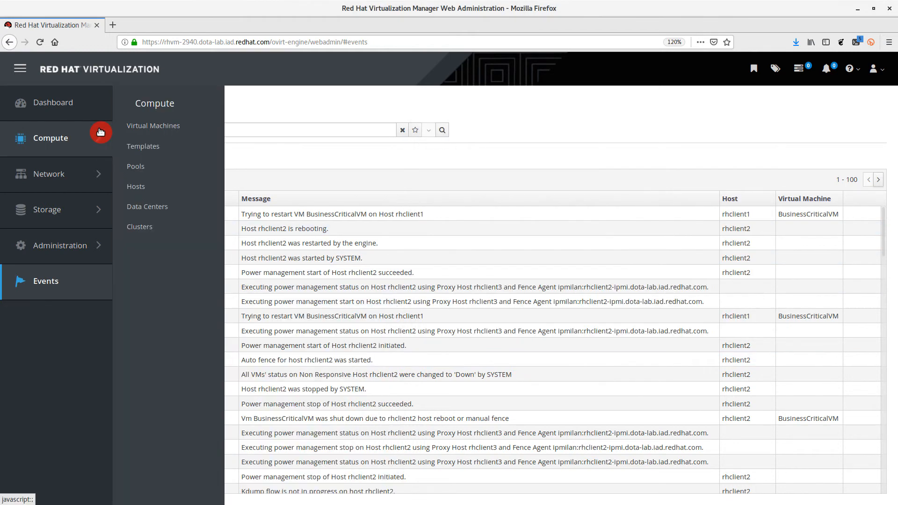
{"action": "left_click", "coordinate": [194, 131]}
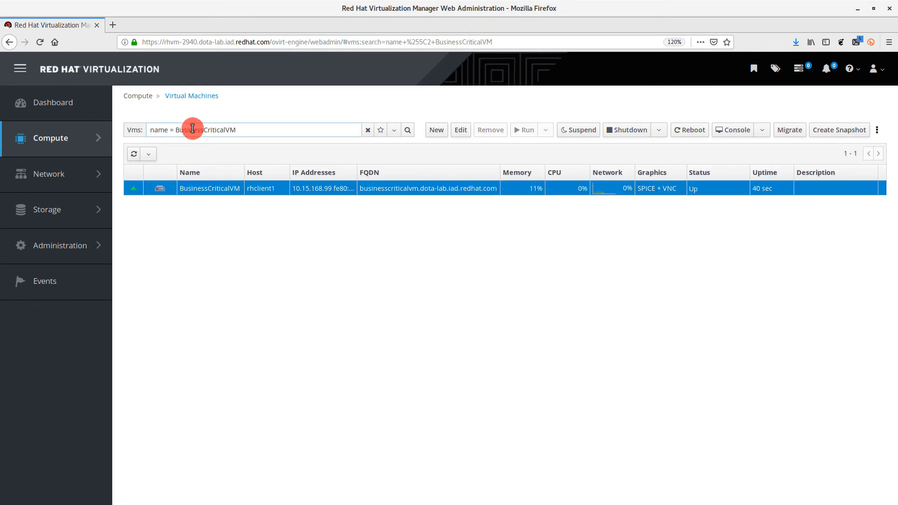